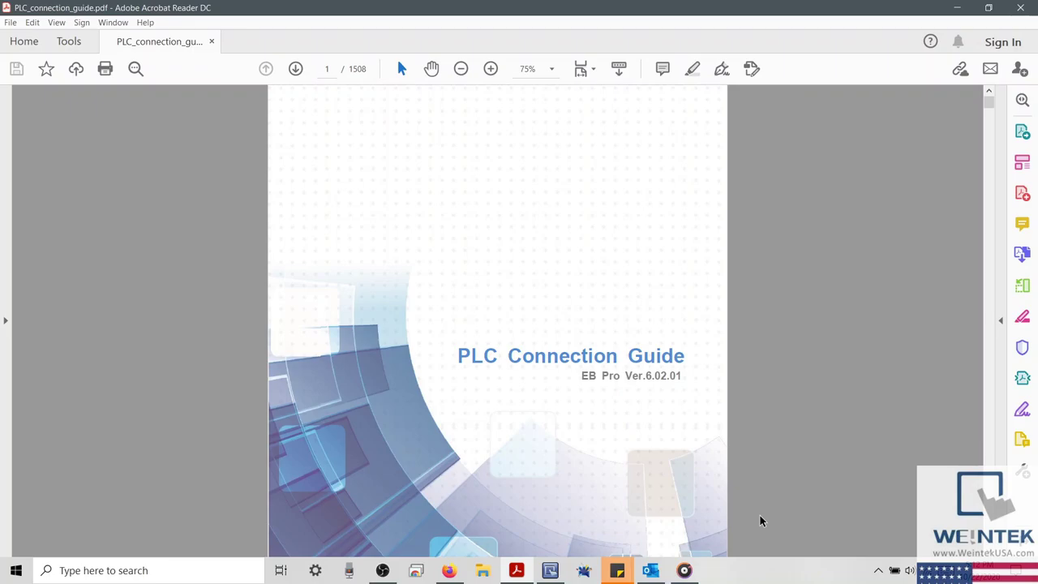
Step: Rename the device to 'IDEC FC6A' and bring up the Device Properties driver list
{"action": "left_click", "coordinate": [553, 570]}
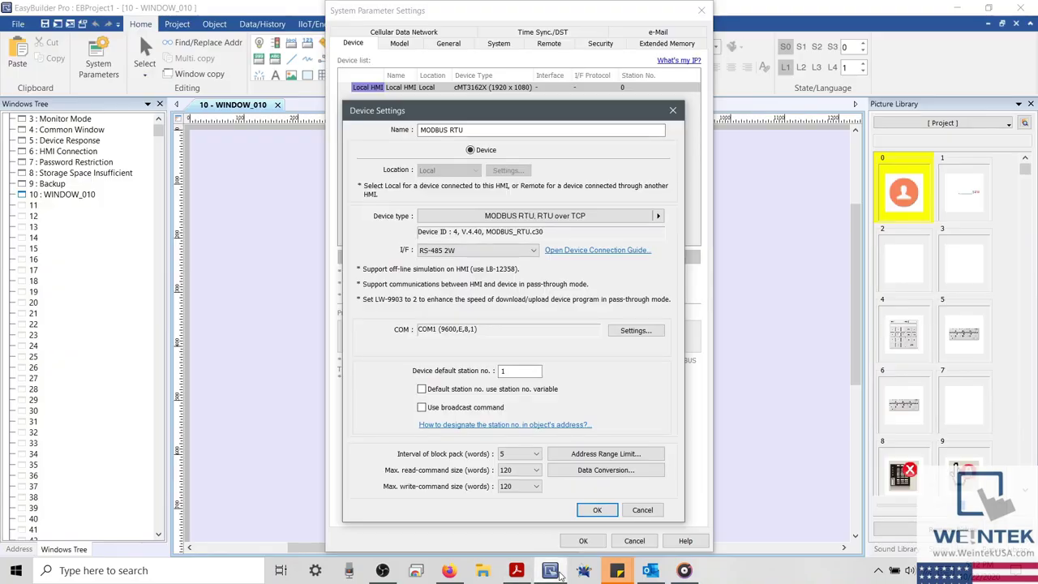
{"action": "left_click_drag", "start_coordinate": [467, 130], "coordinate": [395, 132]}
{"action": "type", "text": "1"}
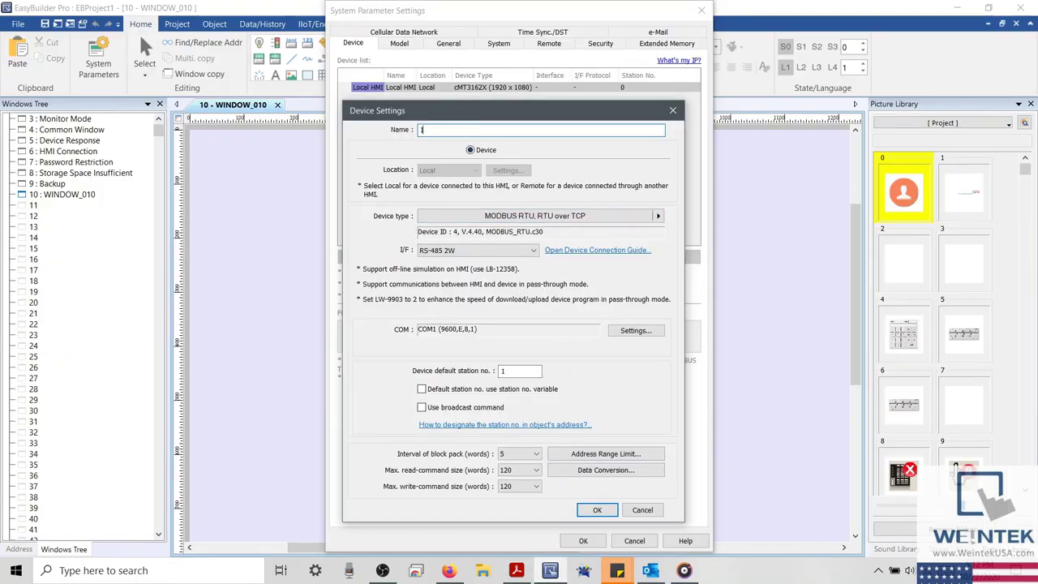
{"action": "type", "text": "DEC FC6A"}
{"action": "left_click", "coordinate": [567, 218]}
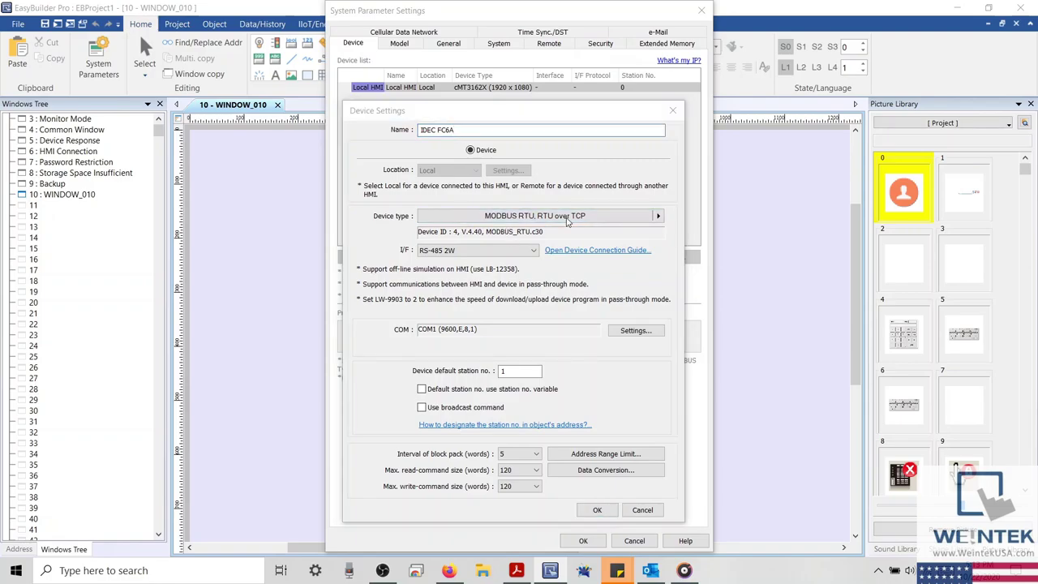
{"action": "left_click", "coordinate": [466, 141]}
Step: Search the drivers for 'Idec', select IDEC MicroSmart FC6A Series and review its address types
{"action": "left_click_drag", "start_coordinate": [466, 141], "coordinate": [358, 140]}
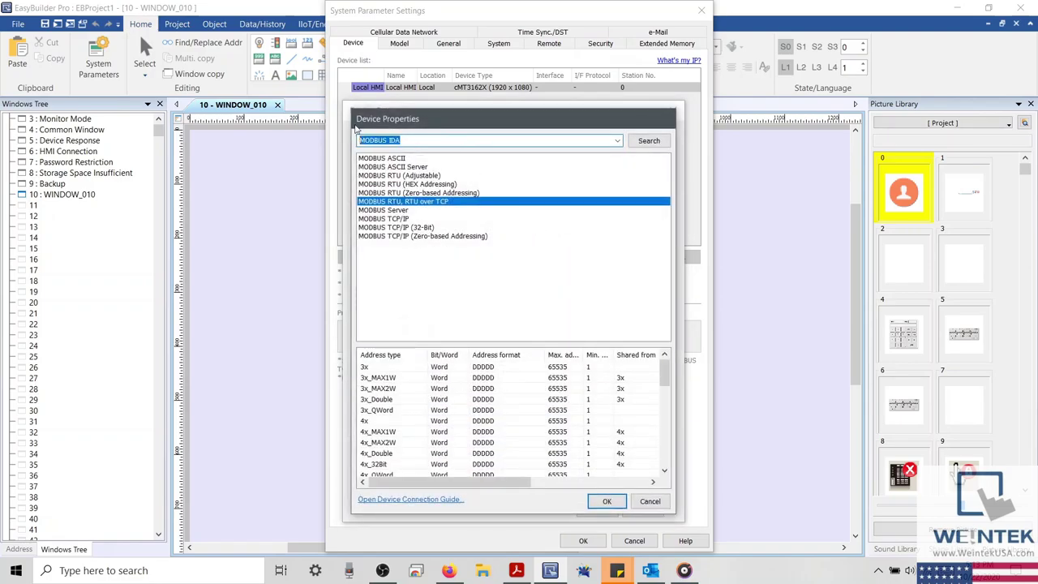
{"action": "key", "text": "BackSpace"}
{"action": "type", "text": "Idec"}
{"action": "key", "text": "Return"}
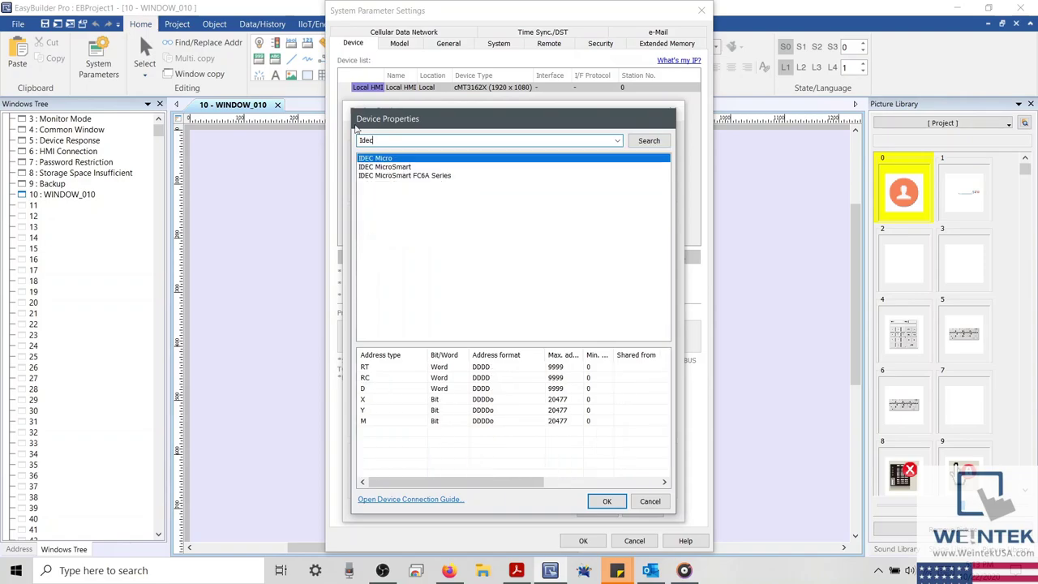
{"action": "left_click", "coordinate": [405, 175]}
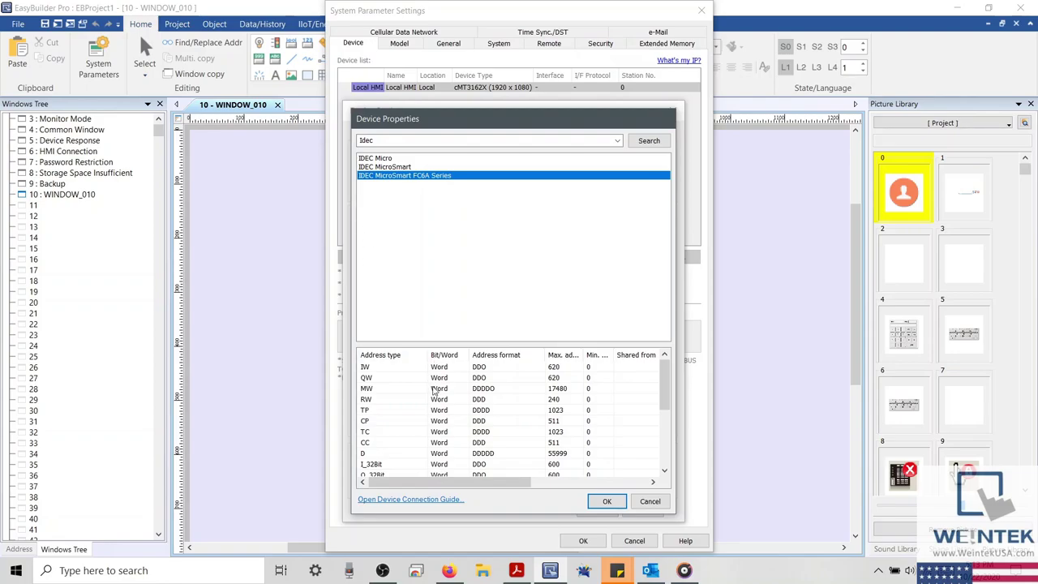
{"action": "scroll", "coordinate": [432, 391], "scroll_direction": "down", "scroll_amount": 1}
{"action": "scroll", "coordinate": [432, 392], "scroll_direction": "down", "scroll_amount": 1}
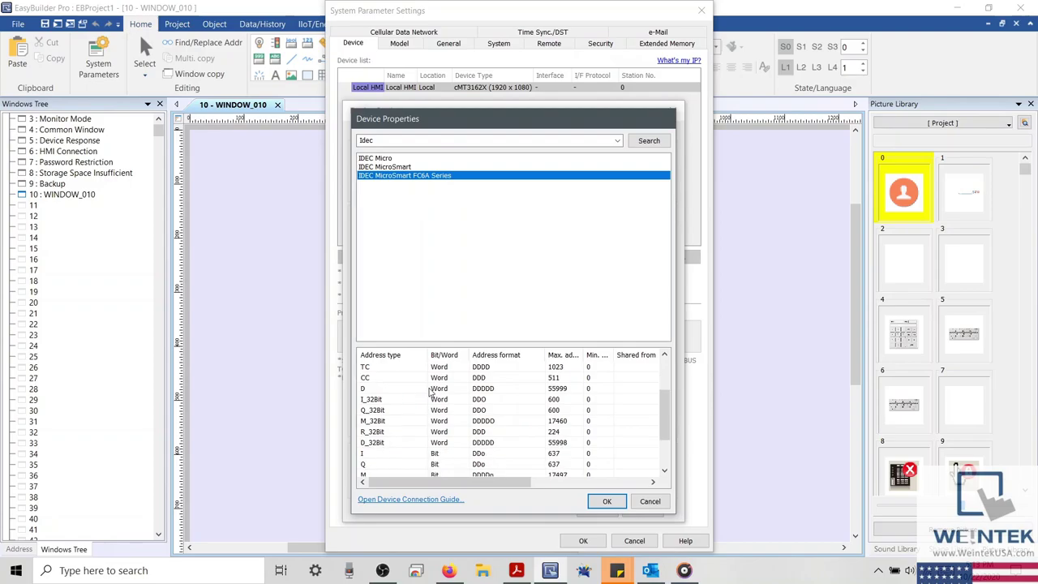
{"action": "scroll", "coordinate": [432, 391], "scroll_direction": "down", "scroll_amount": 2}
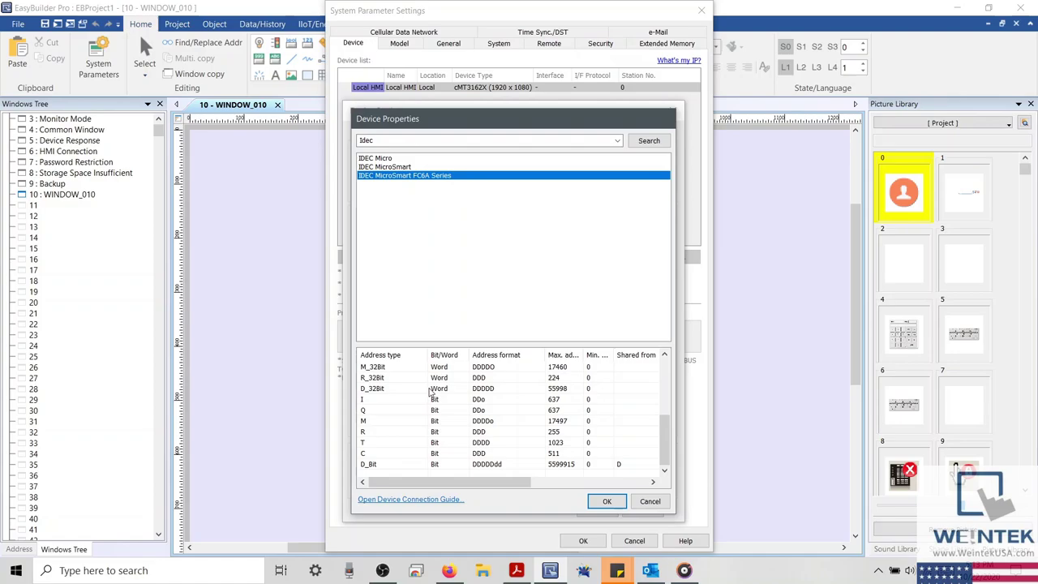
Step: Confirm IDEC MicroSmart FC6A Series as the device type and open its connection guide, PLC.pdf
{"action": "left_click", "coordinate": [607, 501]}
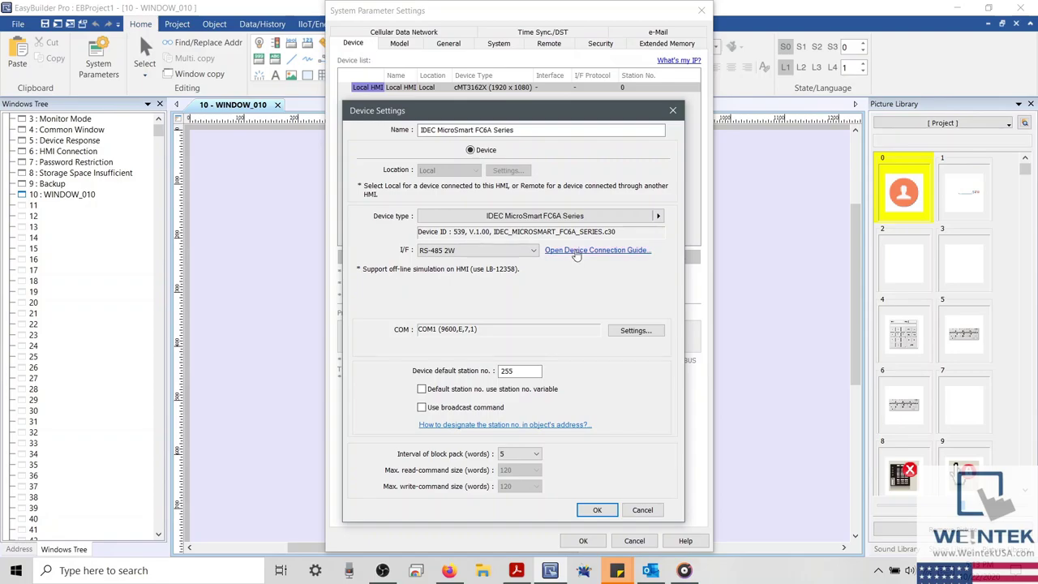
{"action": "left_click", "coordinate": [576, 251]}
Step: Follow PLC.pdf's weintek.com PLC.htm link to the online Device Connection Structure page
{"action": "scroll", "coordinate": [438, 321], "scroll_direction": "down", "scroll_amount": 3}
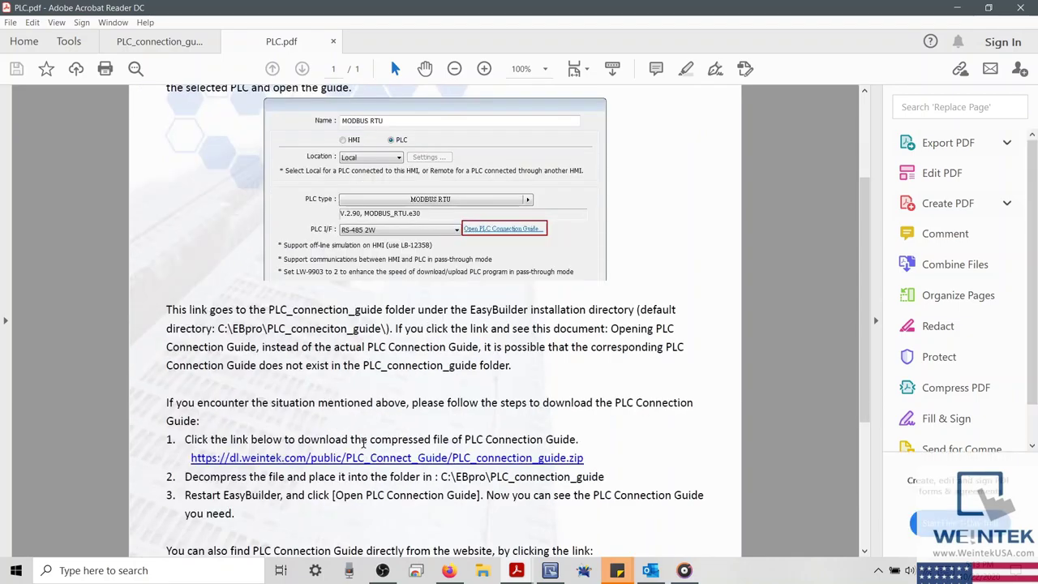
{"action": "scroll", "coordinate": [363, 442], "scroll_direction": "down", "scroll_amount": 3}
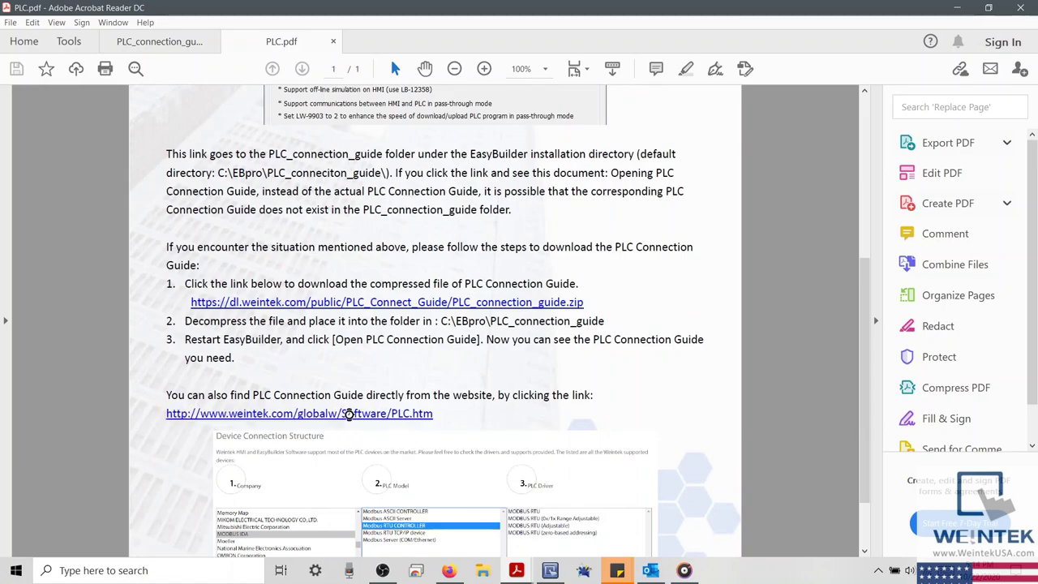
{"action": "left_click", "coordinate": [348, 414]}
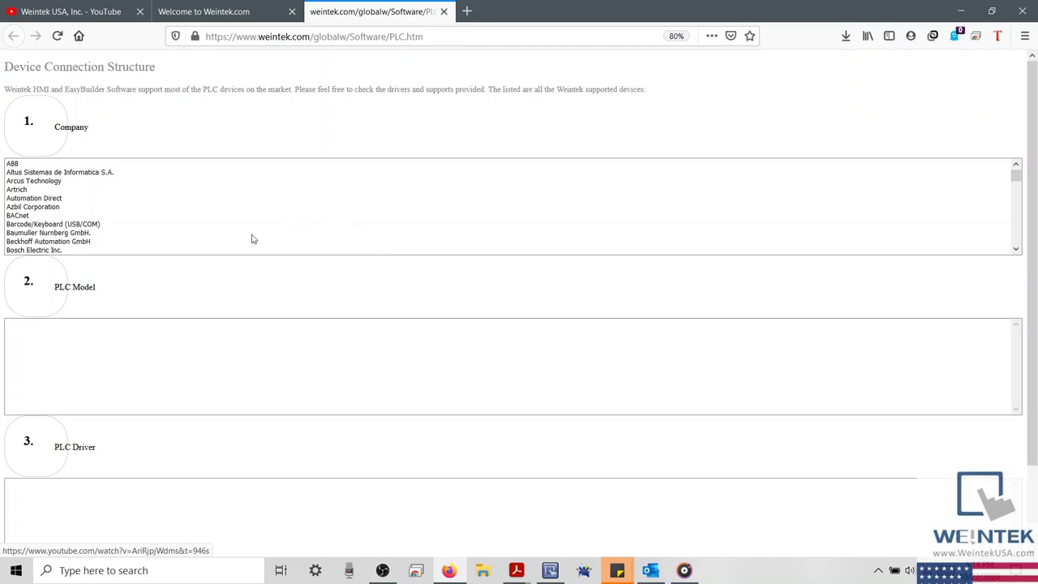
Step: Look up Eaton's Moeller EASY 822-DC-TC Relays model and Easy 822 driver, then go back to EasyBuilder Pro
{"action": "scroll", "coordinate": [97, 207], "scroll_direction": "down", "scroll_amount": 5}
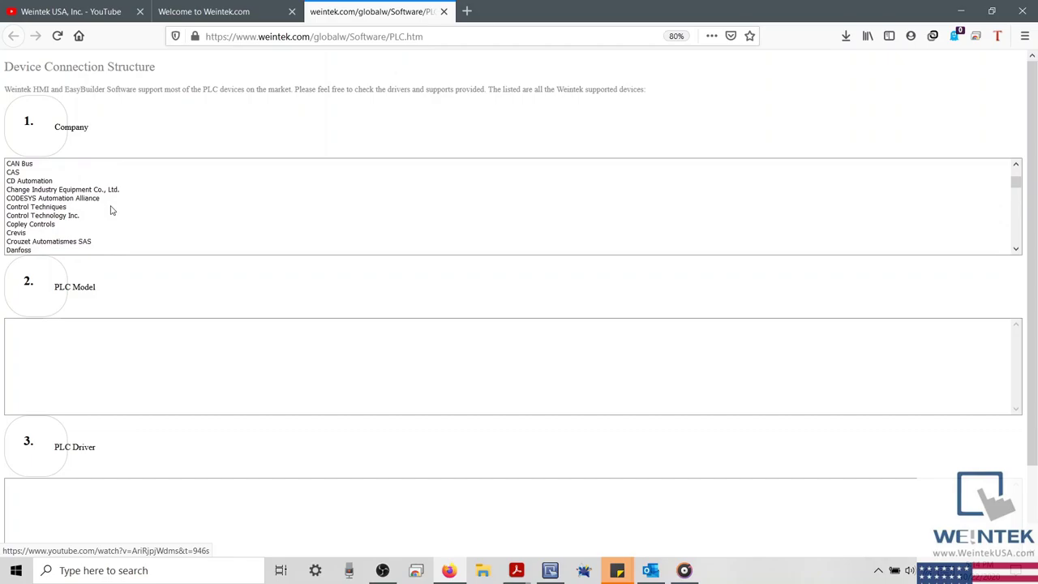
{"action": "scroll", "coordinate": [112, 212], "scroll_direction": "down", "scroll_amount": 2}
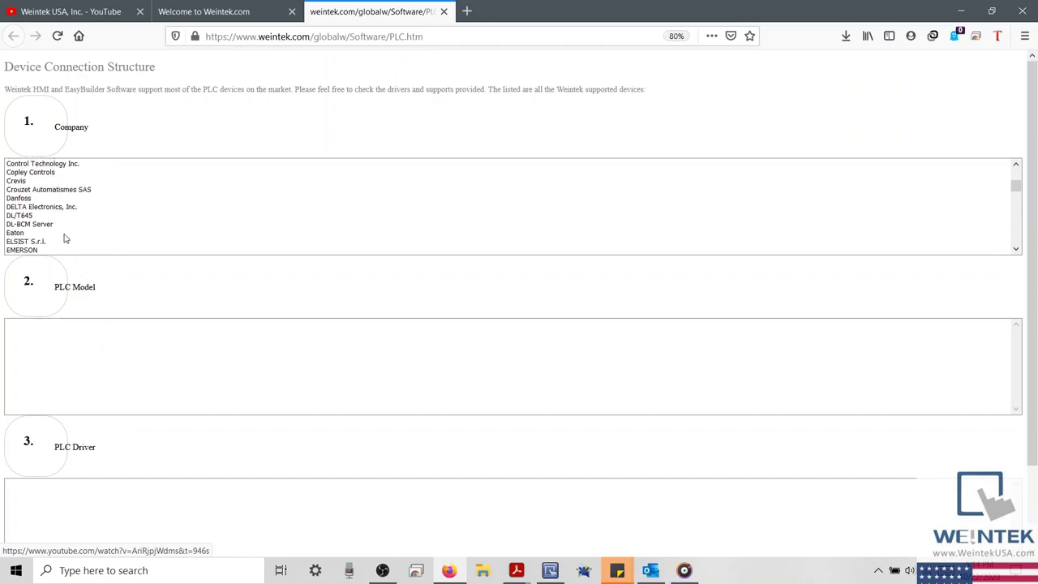
{"action": "left_click", "coordinate": [18, 234]}
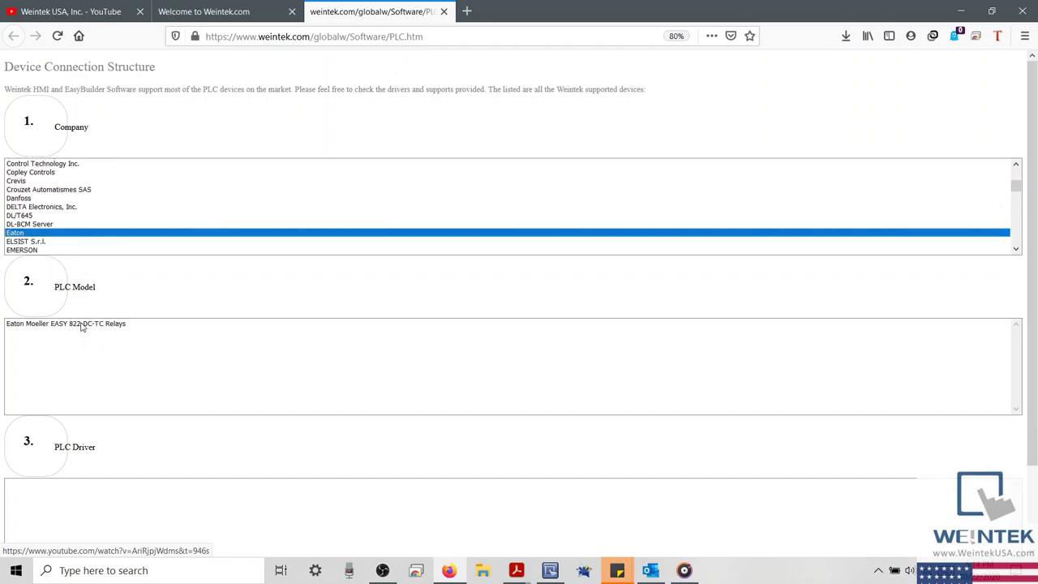
{"action": "left_click", "coordinate": [81, 324]}
{"action": "scroll", "coordinate": [109, 454], "scroll_direction": "down", "scroll_amount": 1}
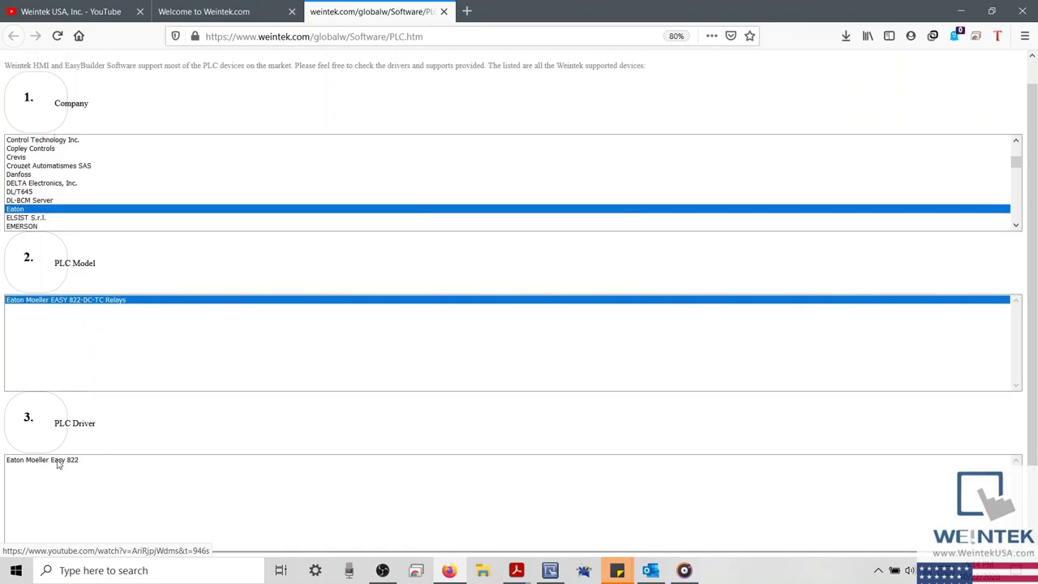
{"action": "left_click", "coordinate": [58, 459]}
{"action": "scroll", "coordinate": [105, 434], "scroll_direction": "down", "scroll_amount": 3}
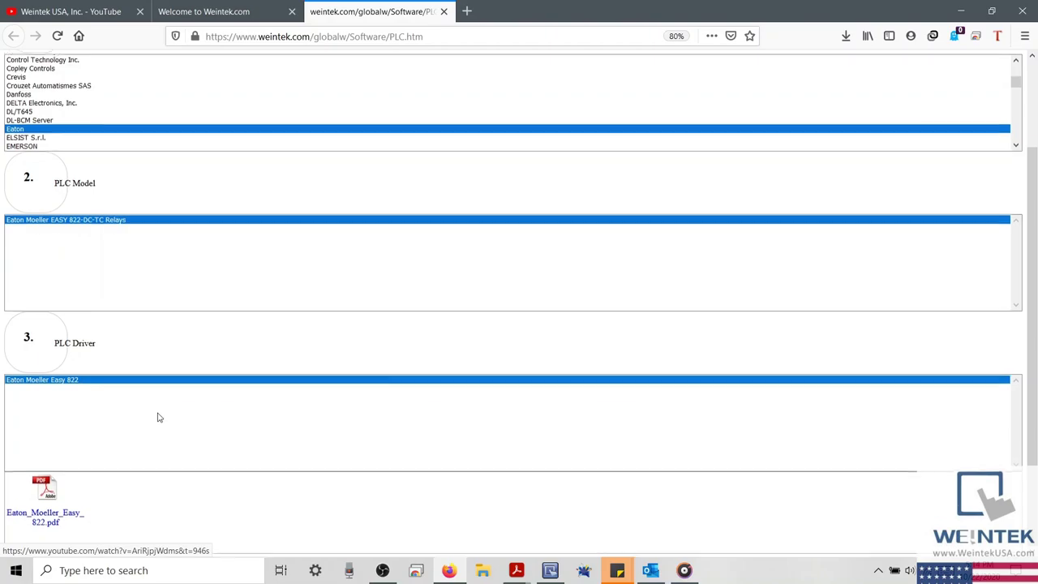
{"action": "scroll", "coordinate": [122, 427], "scroll_direction": "up", "scroll_amount": 4}
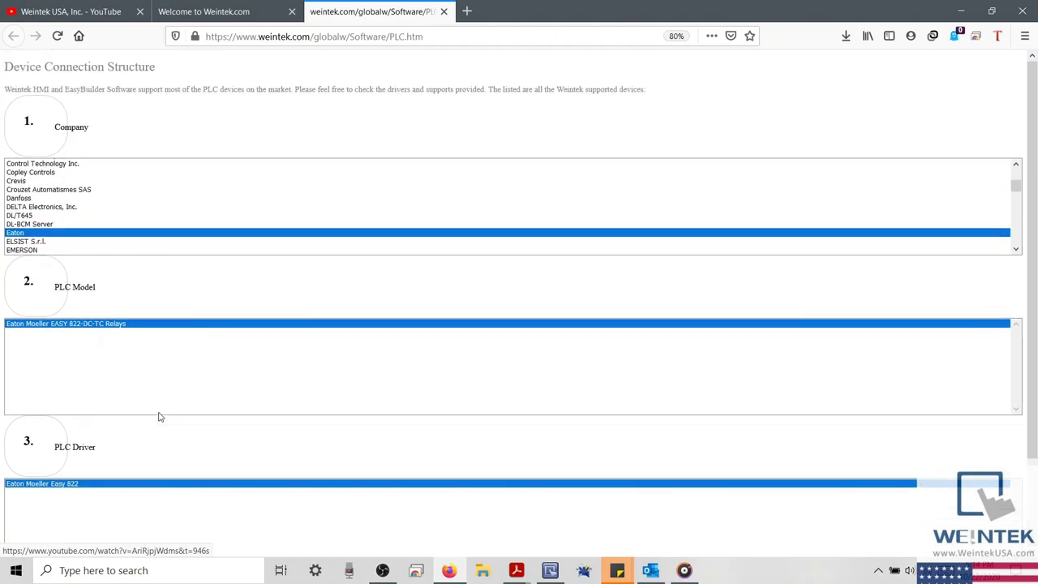
{"action": "left_click", "coordinate": [549, 569]}
Step: Filter drivers by 'modbus' and compare the MODBUS RTU Adjustable, HEX, Zero-based and RTU over TCP drivers
{"action": "left_click", "coordinate": [513, 216]}
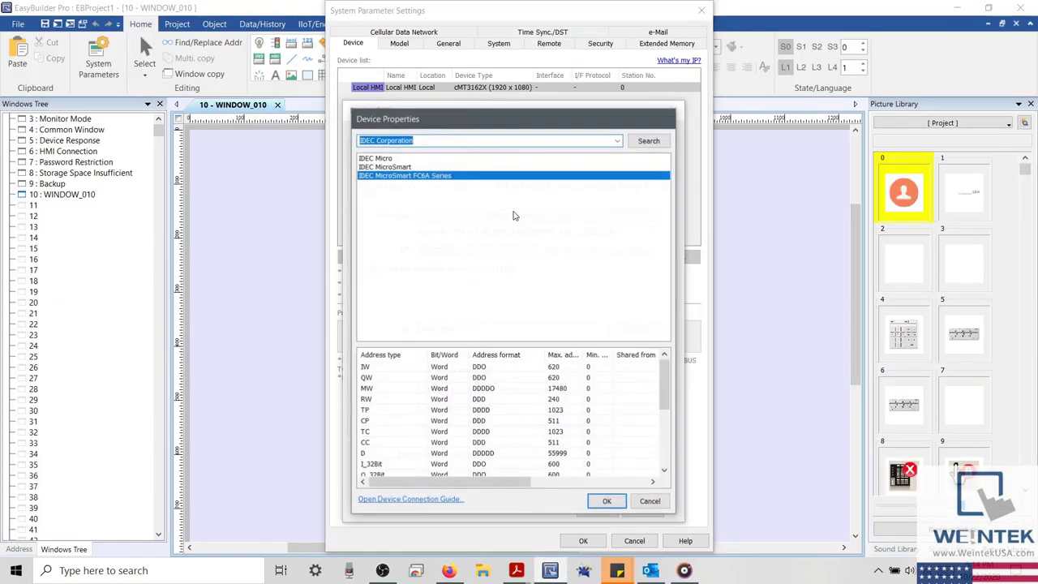
{"action": "type", "text": "modbus"}
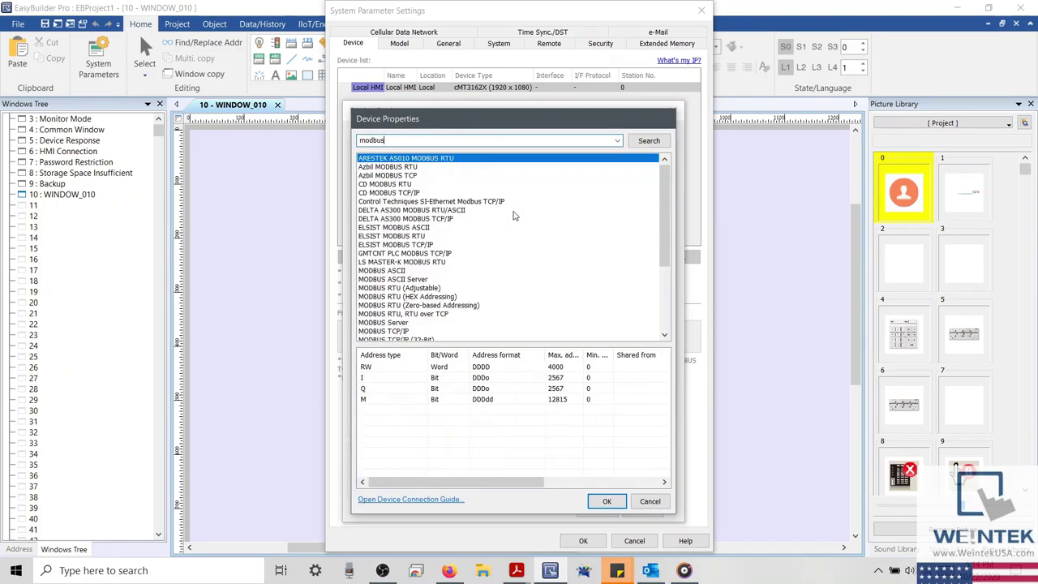
{"action": "scroll", "coordinate": [513, 216], "scroll_direction": "down", "scroll_amount": 2}
{"action": "left_click", "coordinate": [399, 235]}
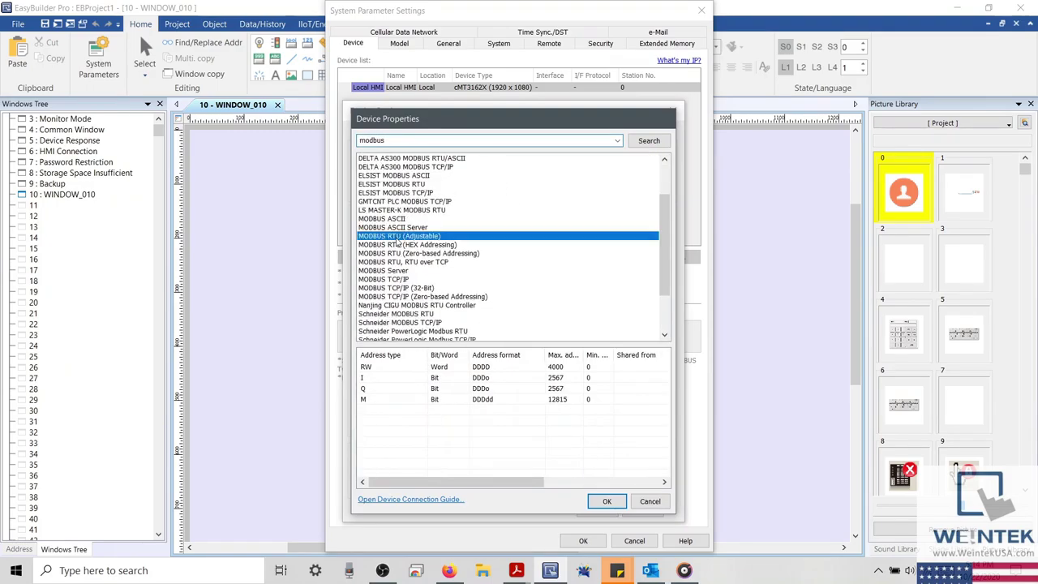
{"action": "left_click", "coordinate": [407, 244]}
{"action": "left_click", "coordinate": [410, 253]}
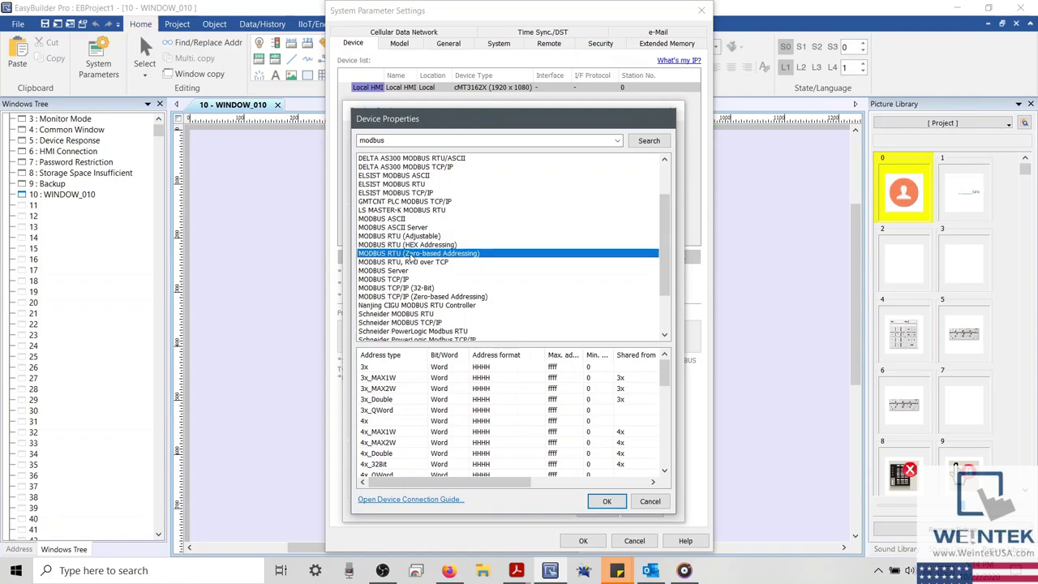
{"action": "left_click", "coordinate": [412, 262]}
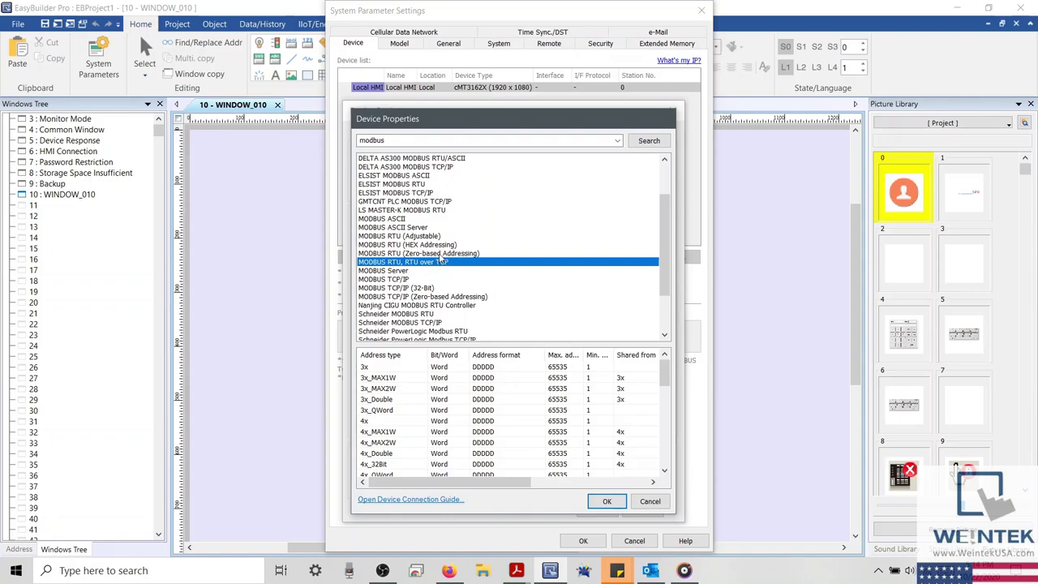
Step: Recheck the Zero-based and HEX address tables, then select MODBUS RTU (Adjustable) and switch to Firefox
{"action": "left_click", "coordinate": [437, 254]}
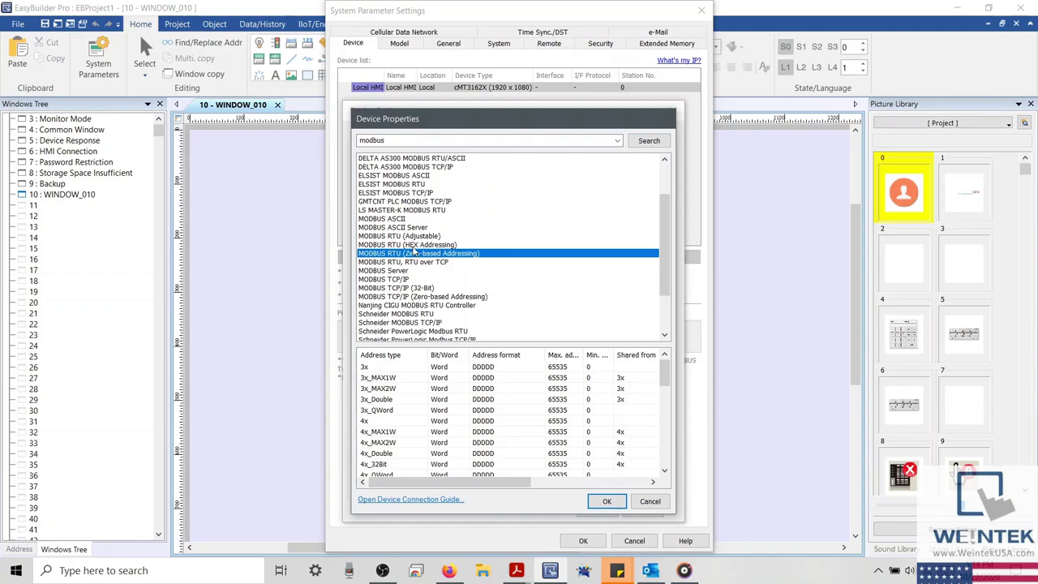
{"action": "left_click", "coordinate": [413, 246]}
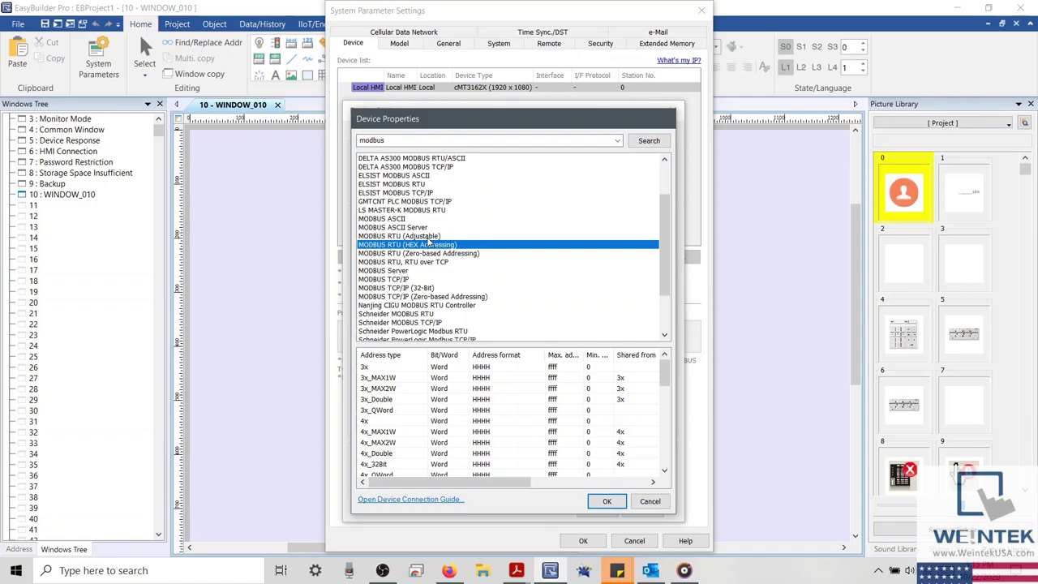
{"action": "left_click", "coordinate": [430, 237]}
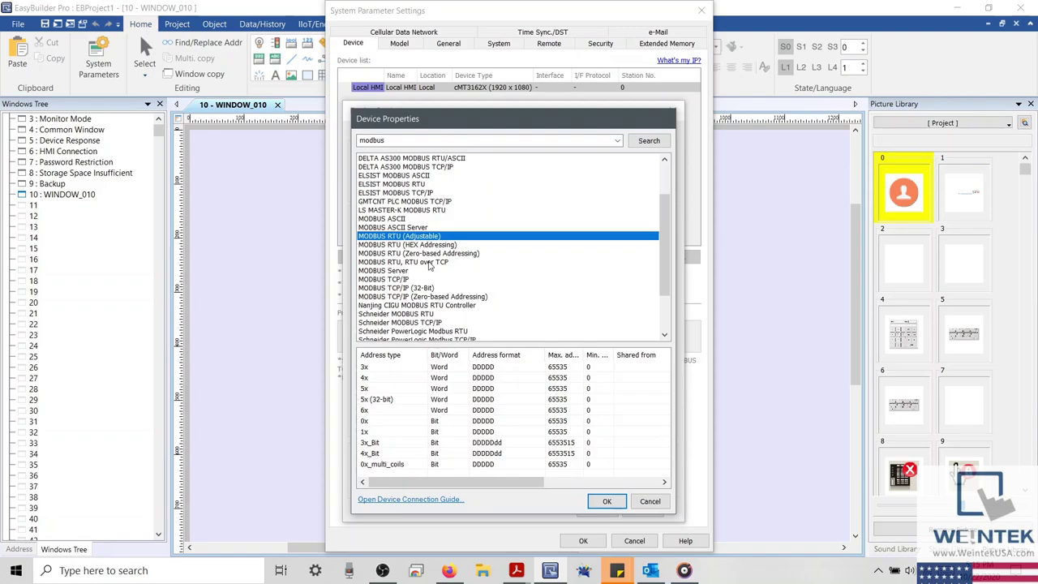
{"action": "left_click", "coordinate": [449, 570]}
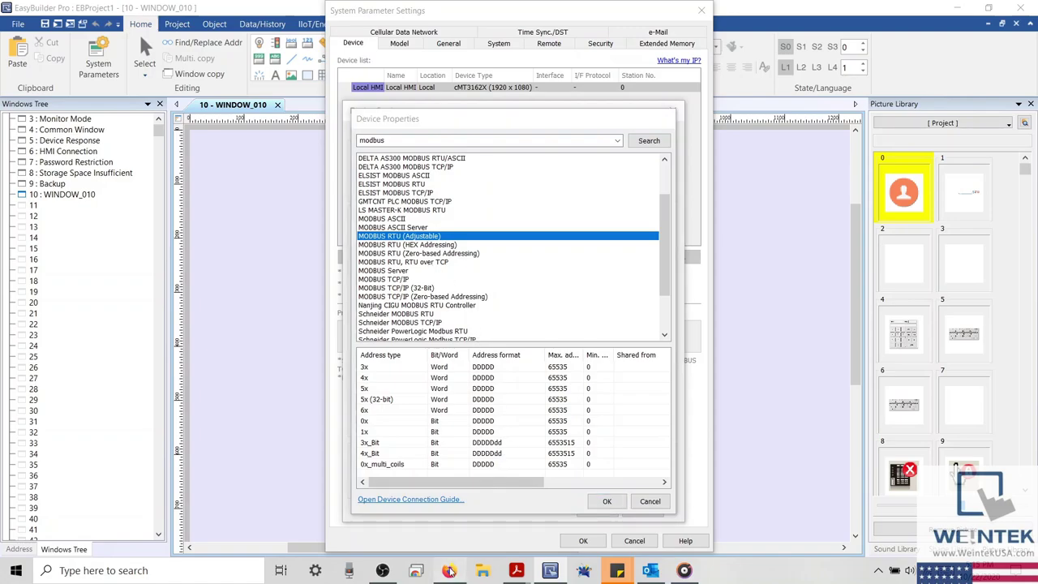
Step: Pick MODBUS IDA, Modbus RTU CONTROLLER and MODBUS RTU (Adjustable), then open MODBUS_RTU_Adjustable.pdf
{"action": "scroll", "coordinate": [88, 218], "scroll_direction": "down", "scroll_amount": 5}
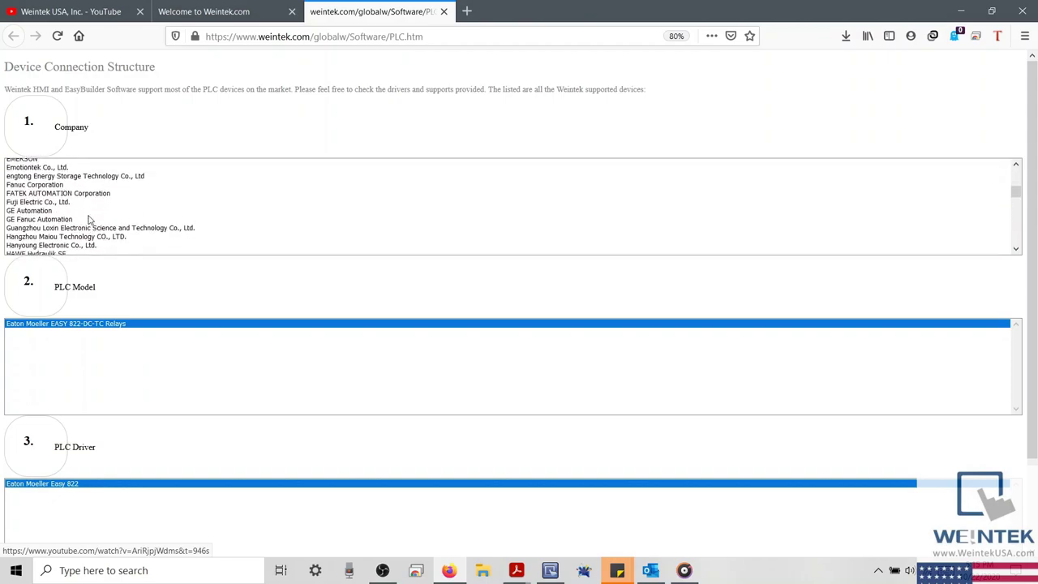
{"action": "scroll", "coordinate": [91, 220], "scroll_direction": "down", "scroll_amount": 8}
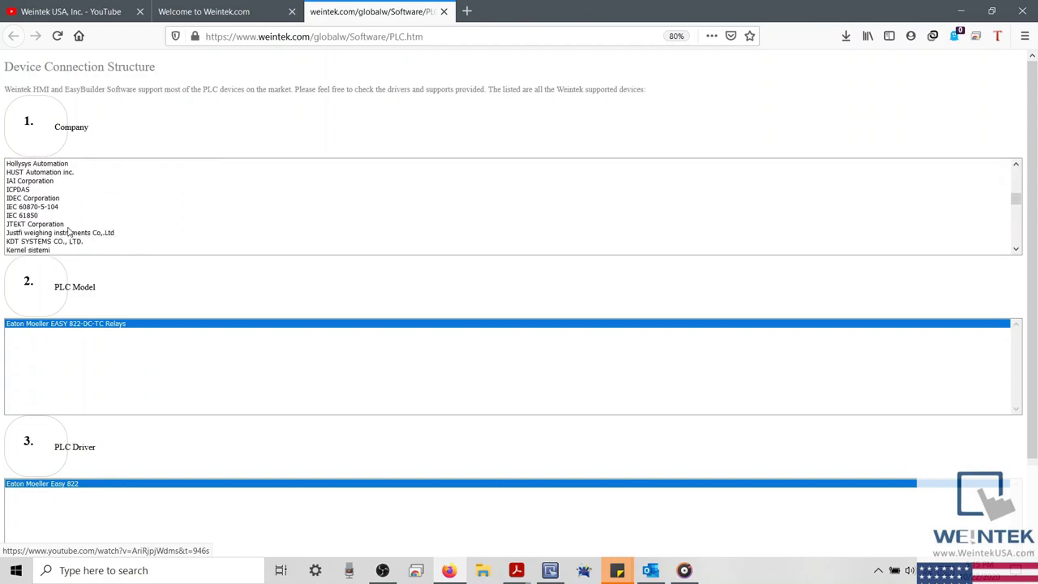
{"action": "scroll", "coordinate": [69, 231], "scroll_direction": "down", "scroll_amount": 6}
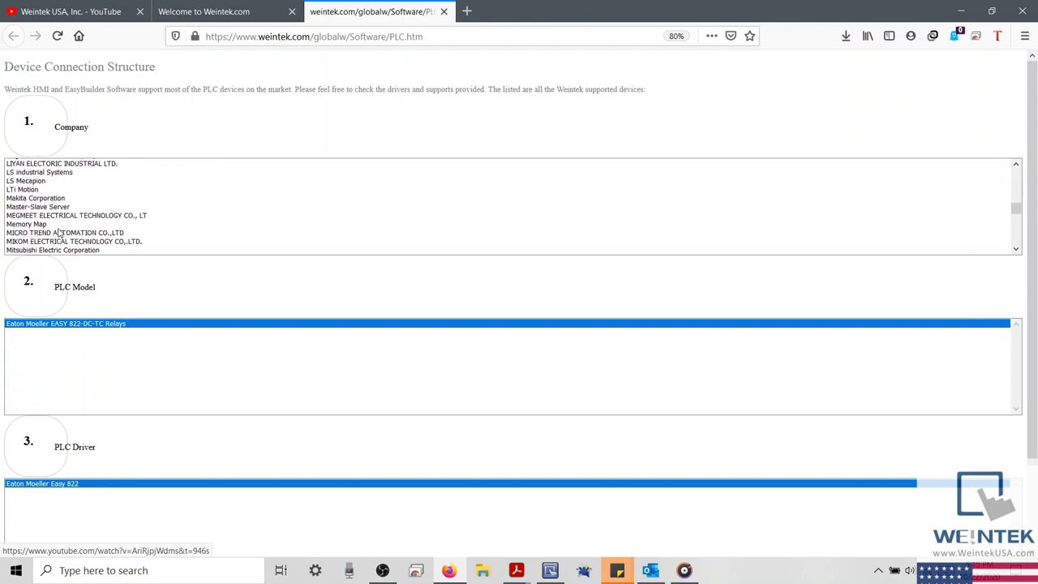
{"action": "scroll", "coordinate": [28, 231], "scroll_direction": "down", "scroll_amount": 2}
{"action": "left_click", "coordinate": [29, 207]}
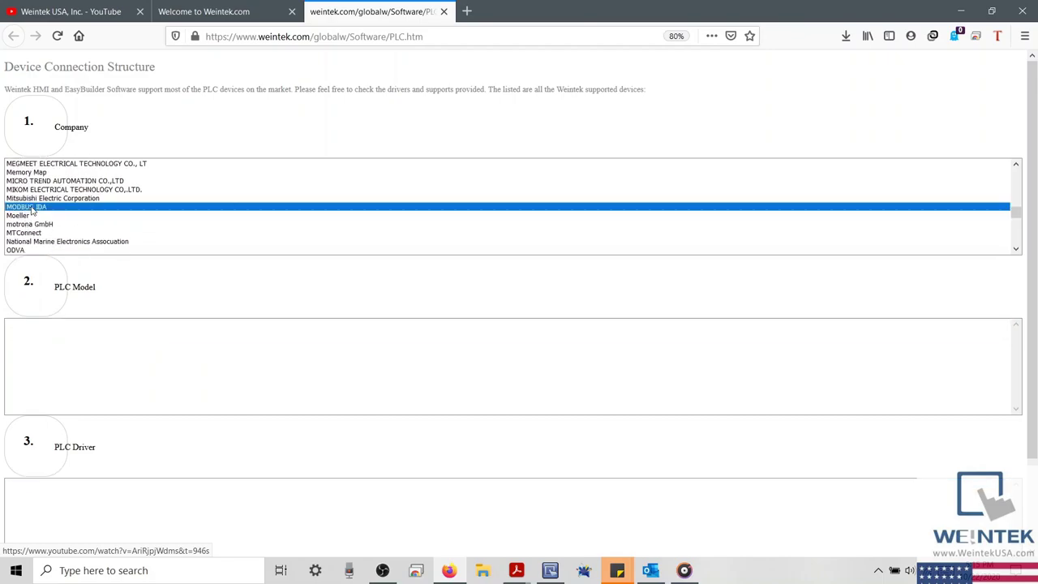
{"action": "scroll", "coordinate": [57, 340], "scroll_direction": "down", "scroll_amount": 2}
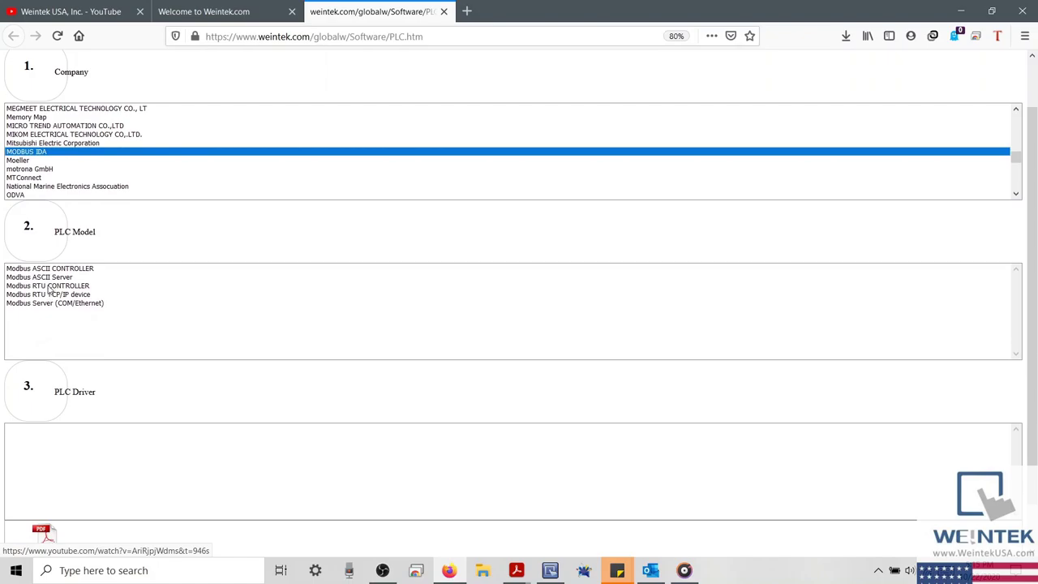
{"action": "left_click", "coordinate": [48, 287]}
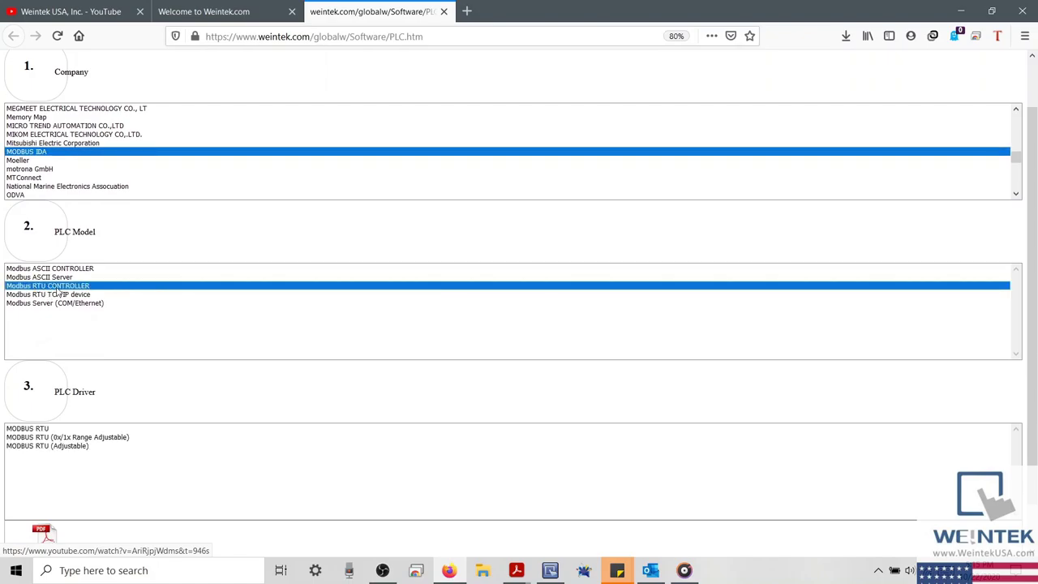
{"action": "scroll", "coordinate": [81, 320], "scroll_direction": "down", "scroll_amount": 2}
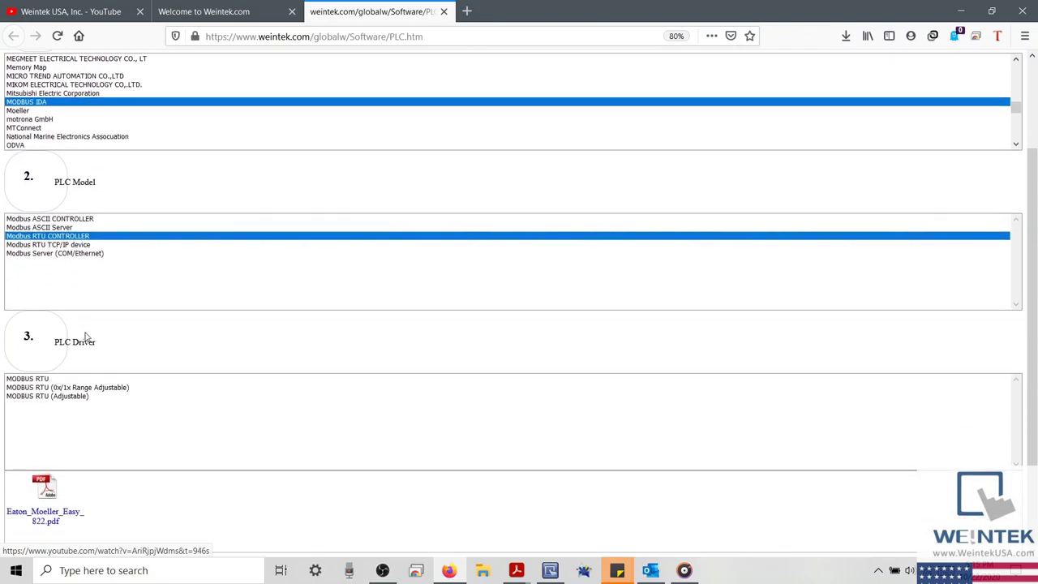
{"action": "left_click", "coordinate": [50, 397]}
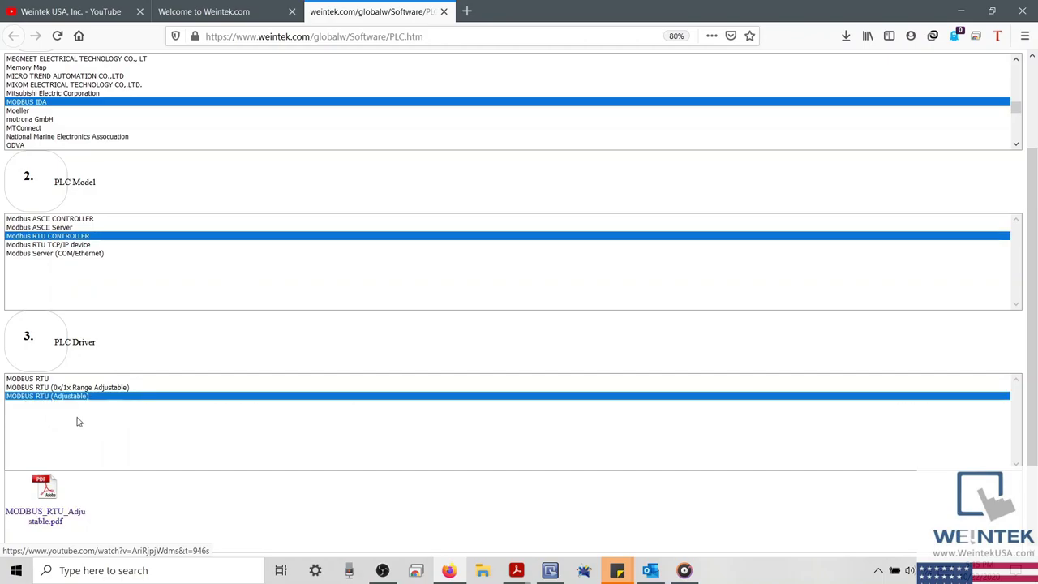
{"action": "left_click", "coordinate": [33, 523]}
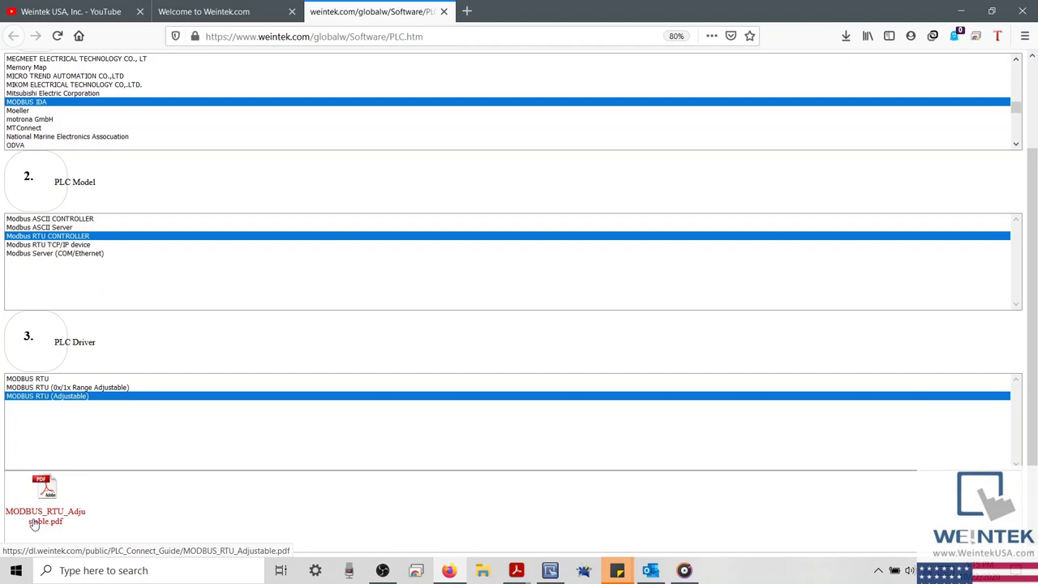
{"action": "left_click", "coordinate": [33, 523]}
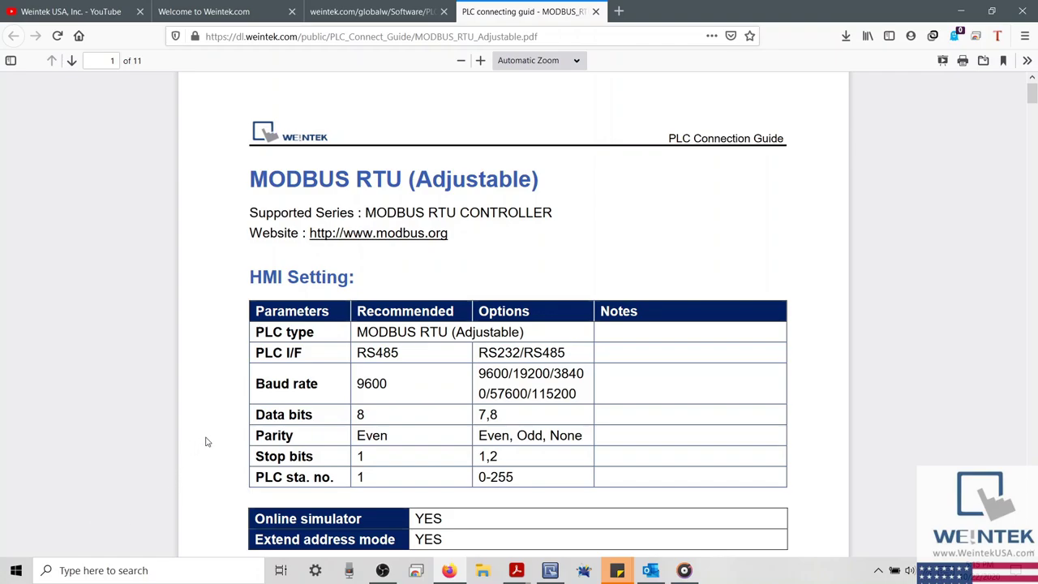
Step: Read the guide to page 4 and highlight the note: Parameter 1 set to 5 gives range 5 ~ 65535
{"action": "scroll", "coordinate": [207, 442], "scroll_direction": "down", "scroll_amount": 2}
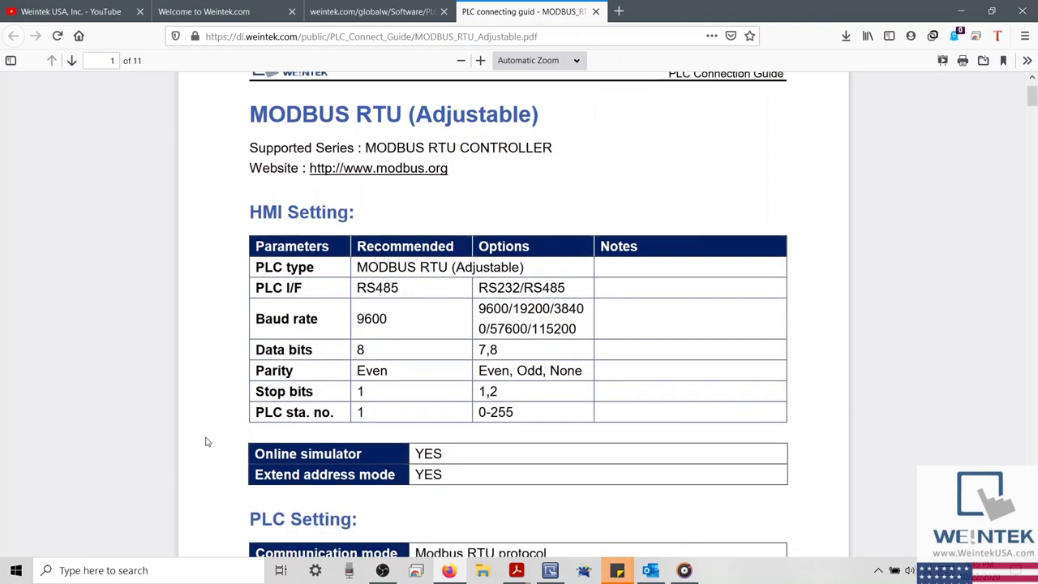
{"action": "scroll", "coordinate": [207, 442], "scroll_direction": "down", "scroll_amount": 15}
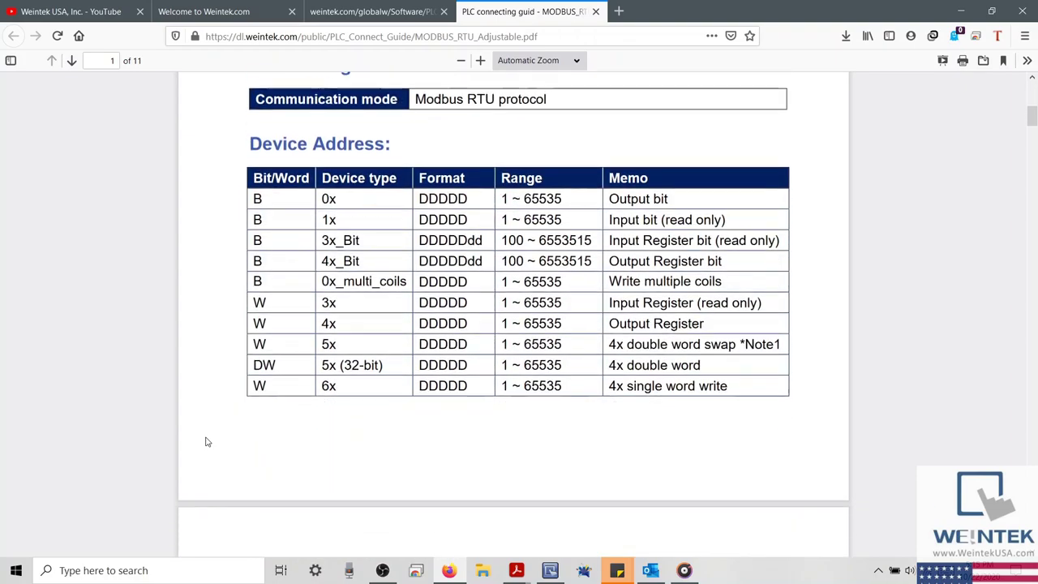
{"action": "scroll", "coordinate": [207, 442], "scroll_direction": "down", "scroll_amount": 12}
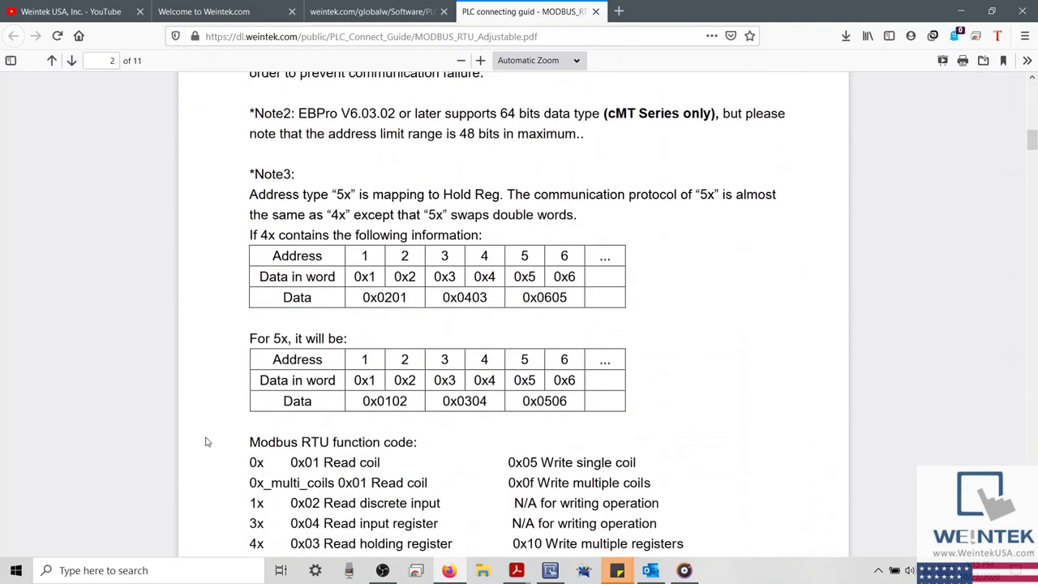
{"action": "scroll", "coordinate": [206, 441], "scroll_direction": "down", "scroll_amount": 10}
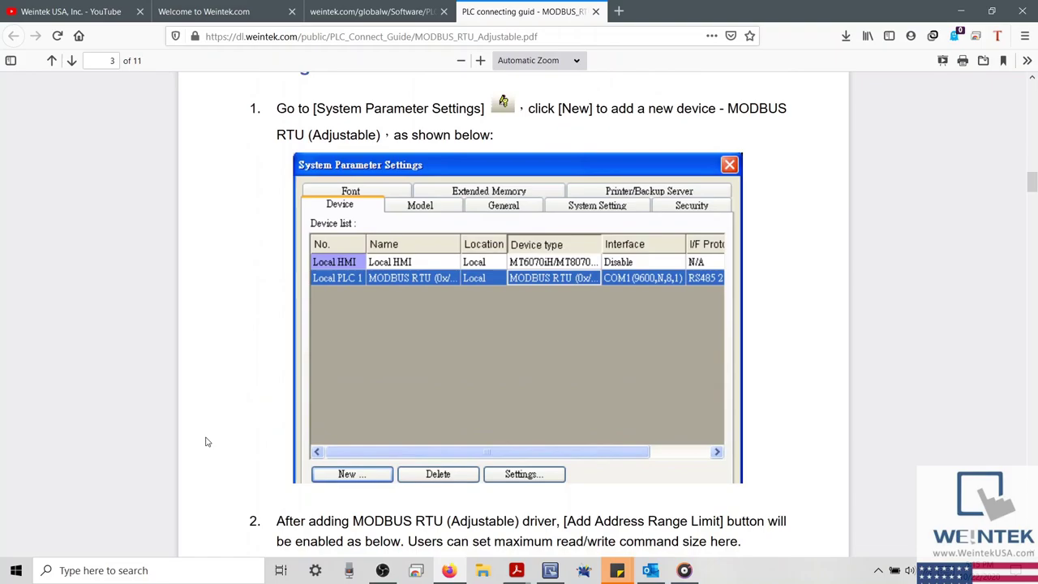
{"action": "scroll", "coordinate": [206, 442], "scroll_direction": "down", "scroll_amount": 10}
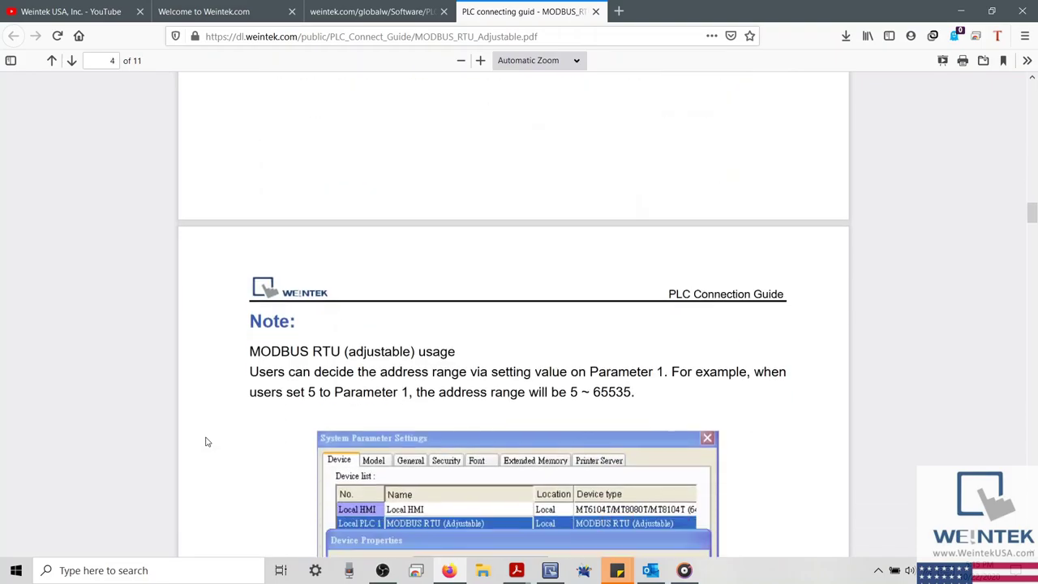
{"action": "scroll", "coordinate": [207, 442], "scroll_direction": "down", "scroll_amount": 5}
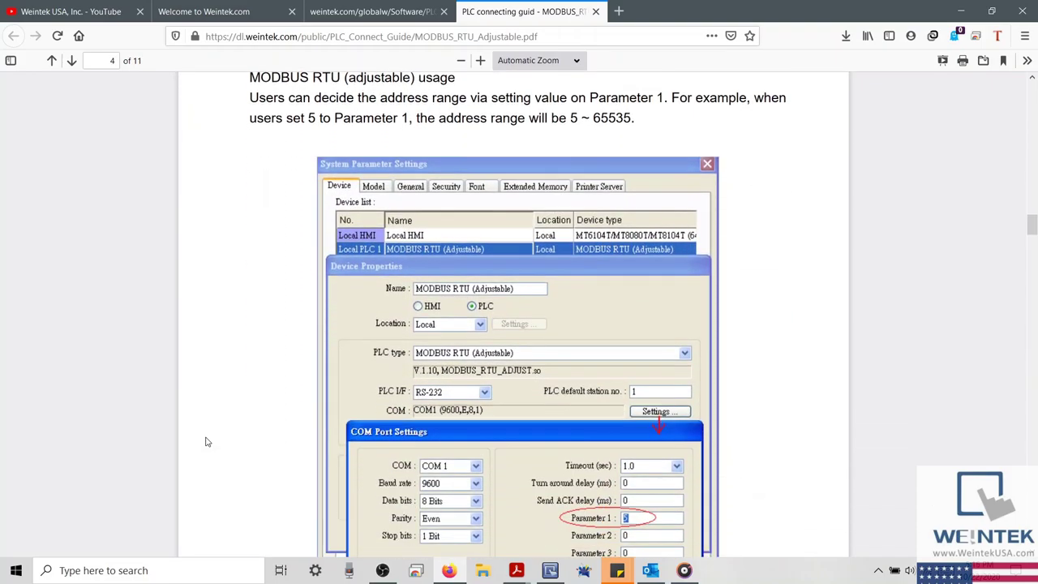
{"action": "scroll", "coordinate": [207, 441], "scroll_direction": "up", "scroll_amount": 2}
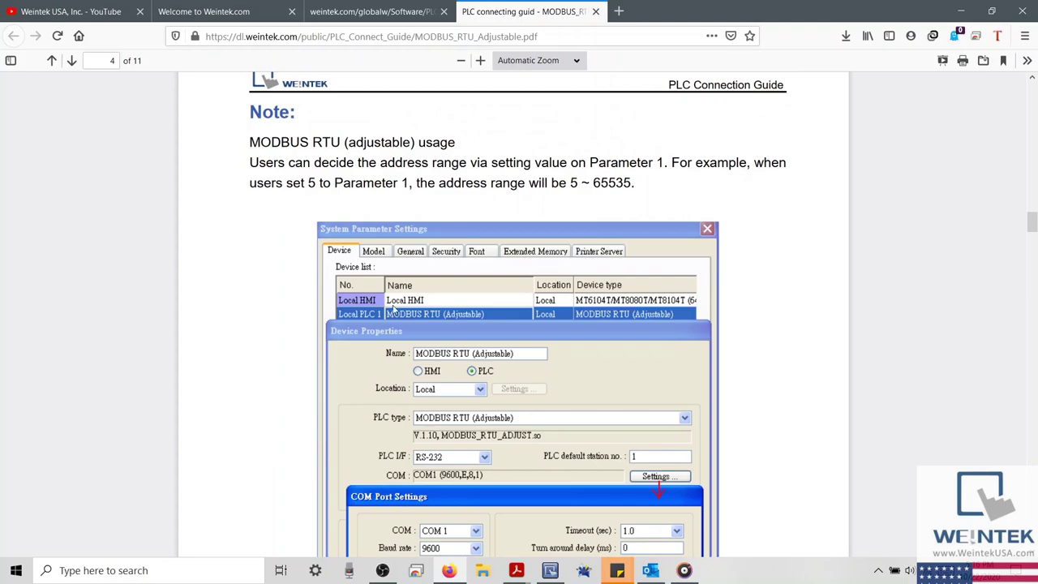
{"action": "left_click_drag", "start_coordinate": [413, 184], "coordinate": [632, 184]}
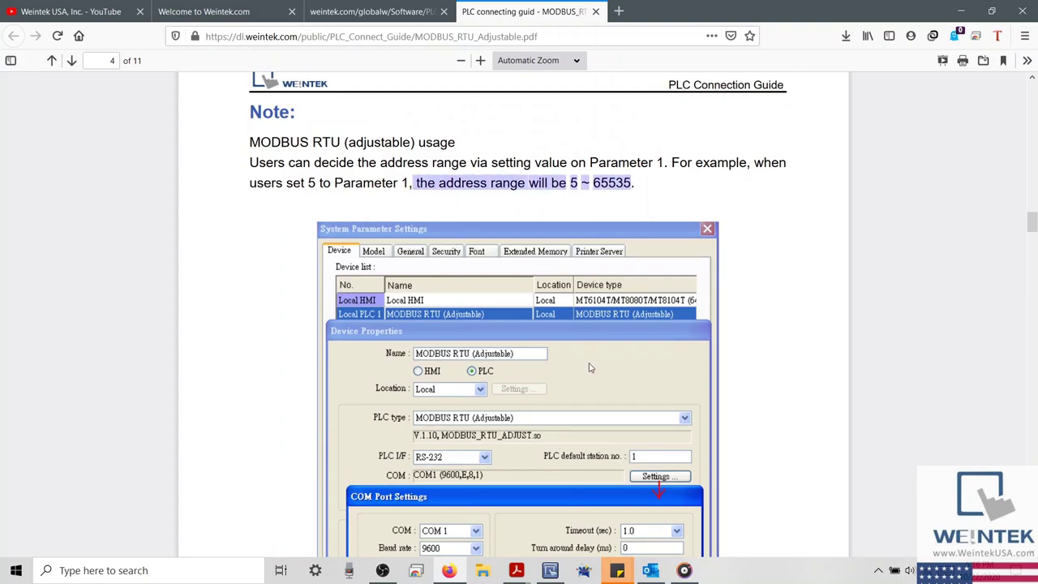
Step: Set the device driver to MODBUS RTU, RTU over TCP, then return to Firefox's Weintek USA YouTube page
{"action": "left_click", "coordinate": [551, 570]}
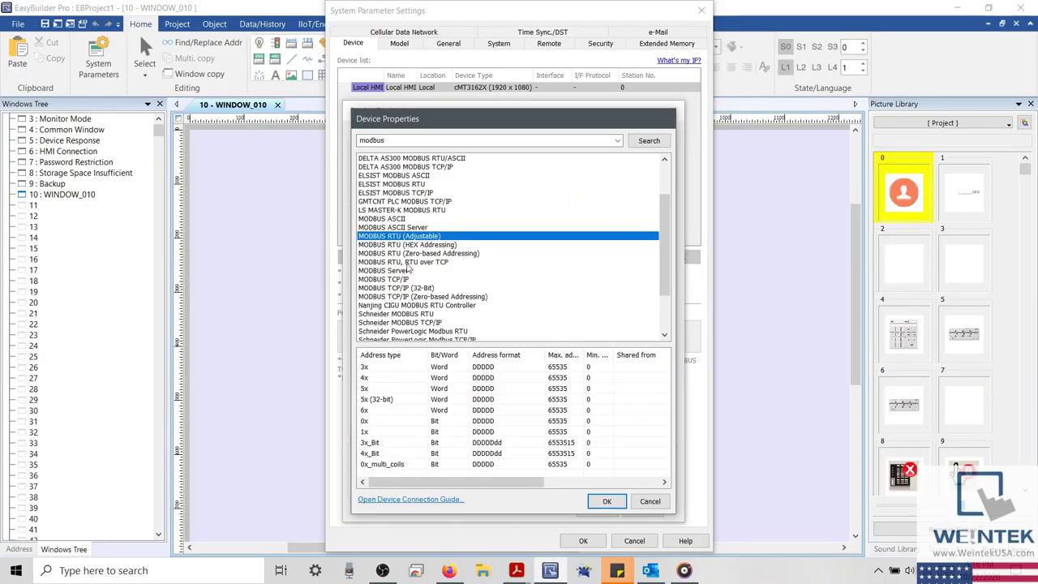
{"action": "left_click", "coordinate": [415, 262]}
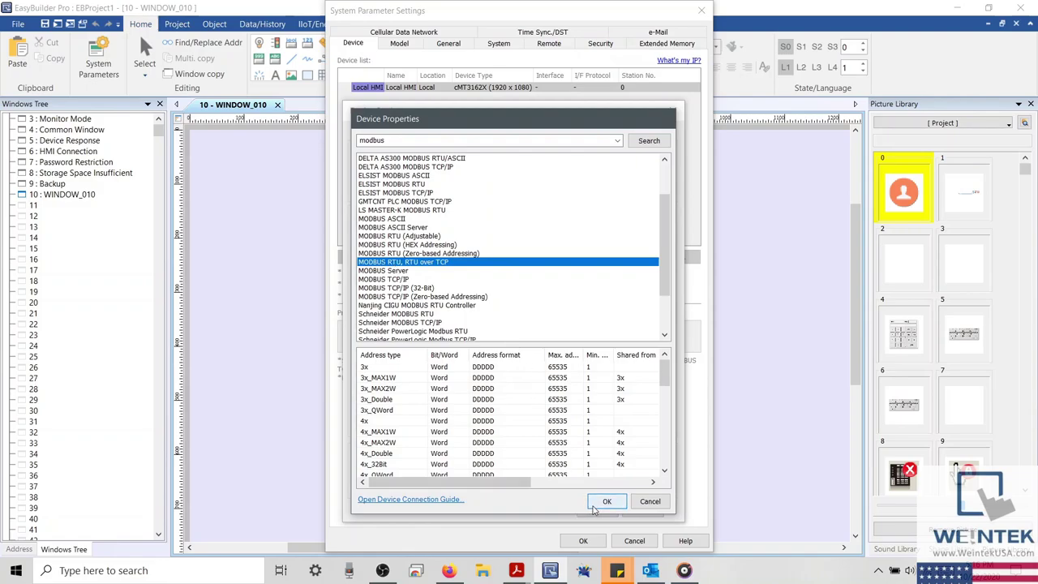
{"action": "left_click", "coordinate": [600, 503]}
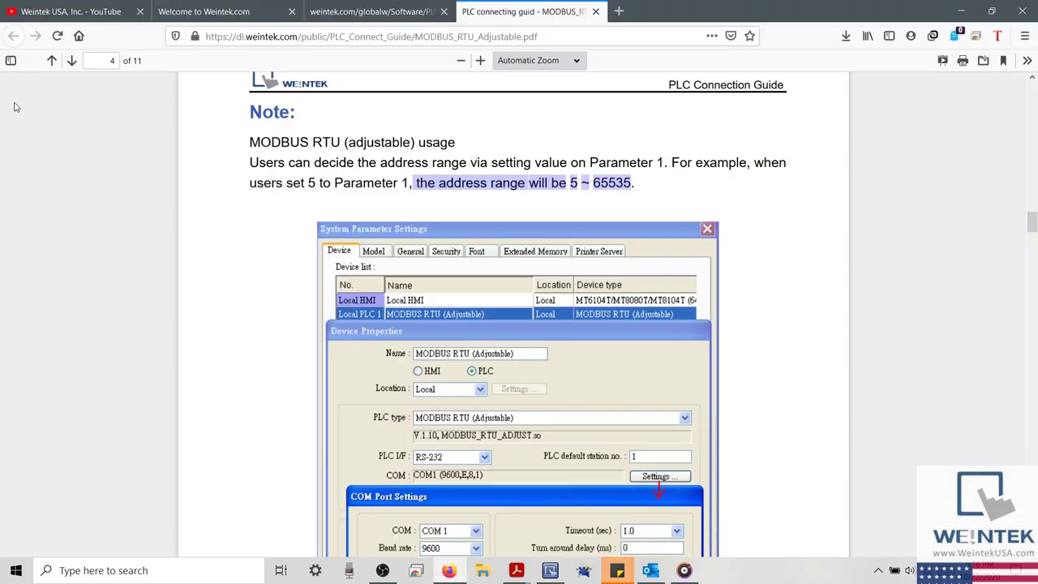
{"action": "left_click", "coordinate": [34, 10]}
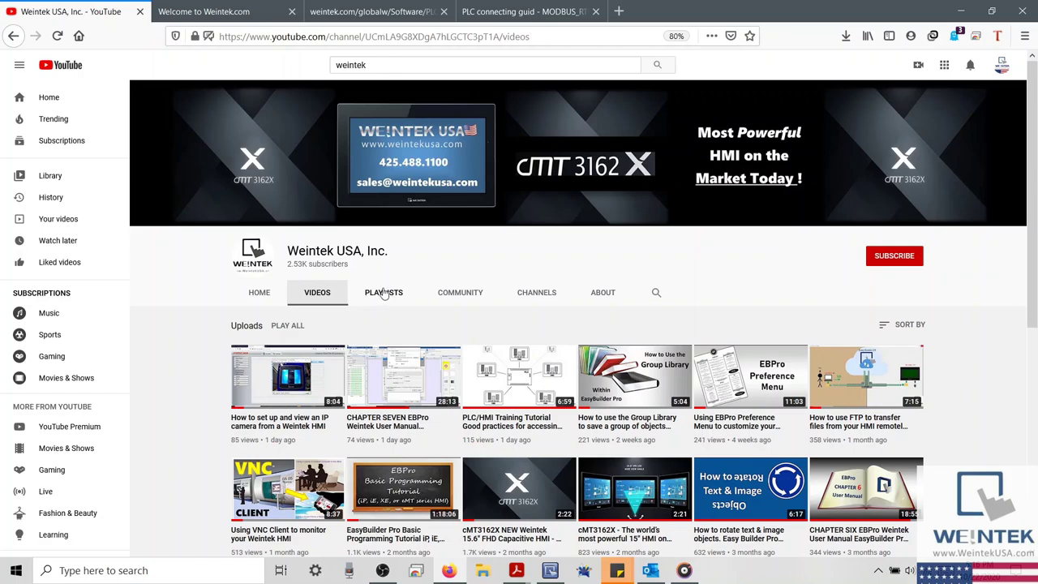
Step: Show the Weintek.com Download page's software table with cMT Viewer, EasyAccess 2.0 and EasyBuilder Pro
{"action": "left_click", "coordinate": [238, 14]}
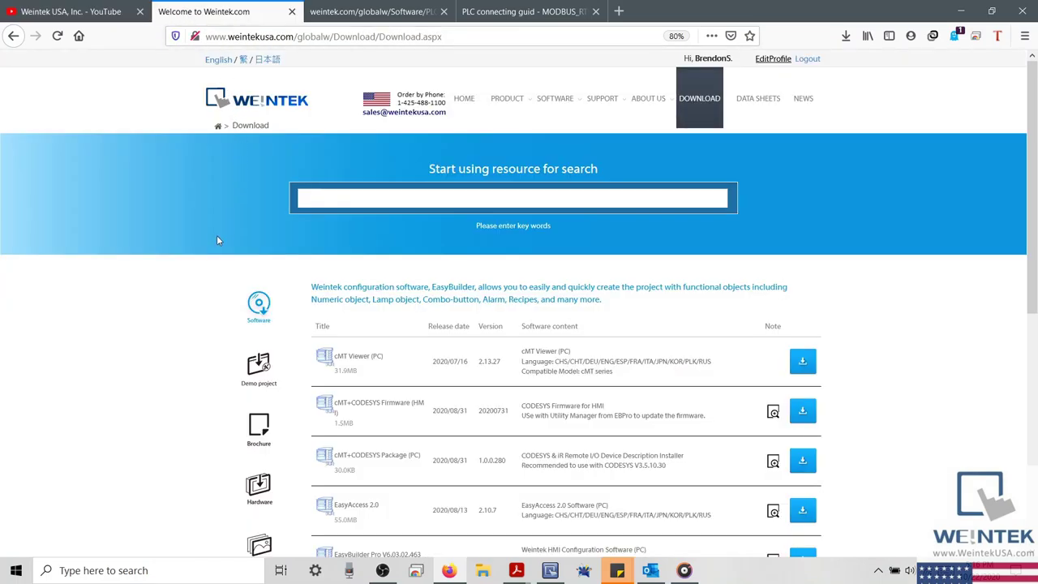
{"action": "scroll", "coordinate": [216, 239], "scroll_direction": "down", "scroll_amount": 1}
{"action": "scroll", "coordinate": [216, 240], "scroll_direction": "down", "scroll_amount": 2}
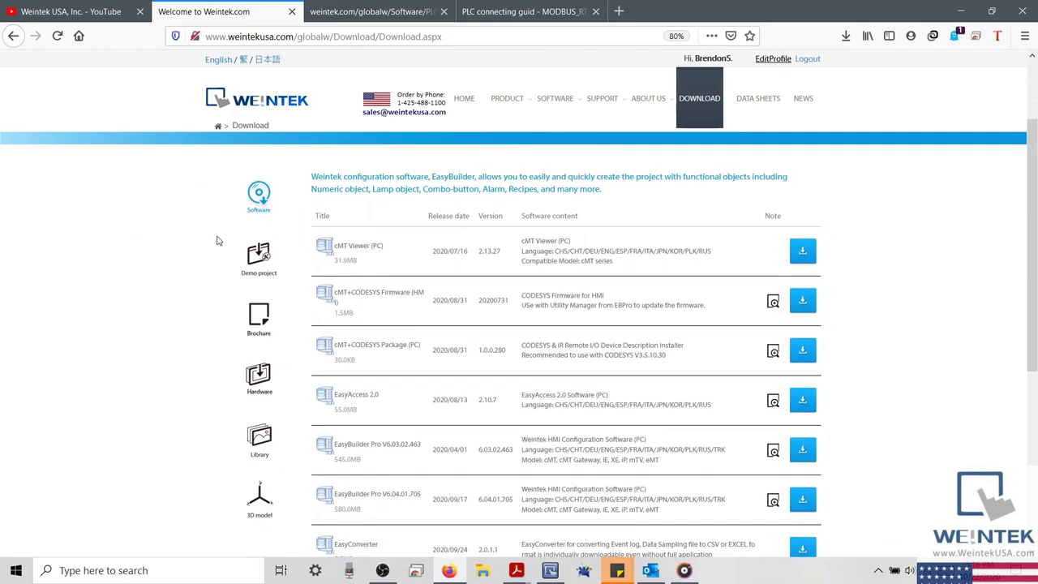